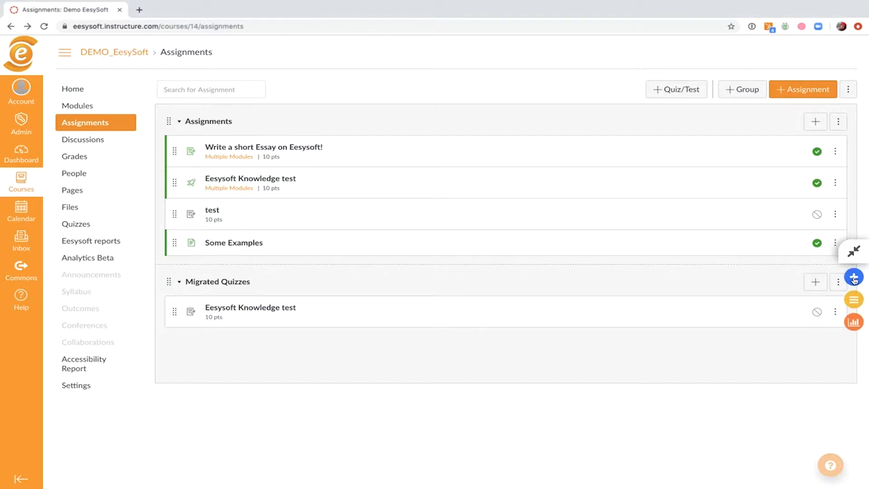
Step: Start a new hint message attached to the Grades item in the course navigation
left_click(854, 278)
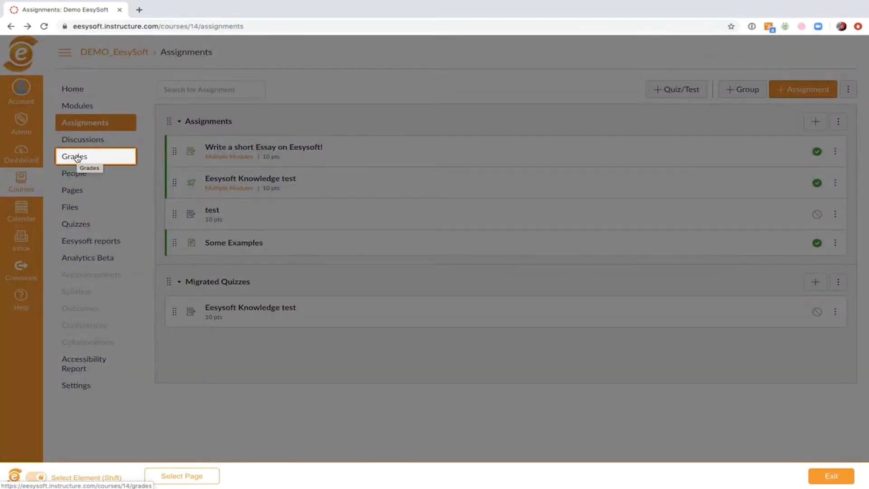
left_click(81, 159)
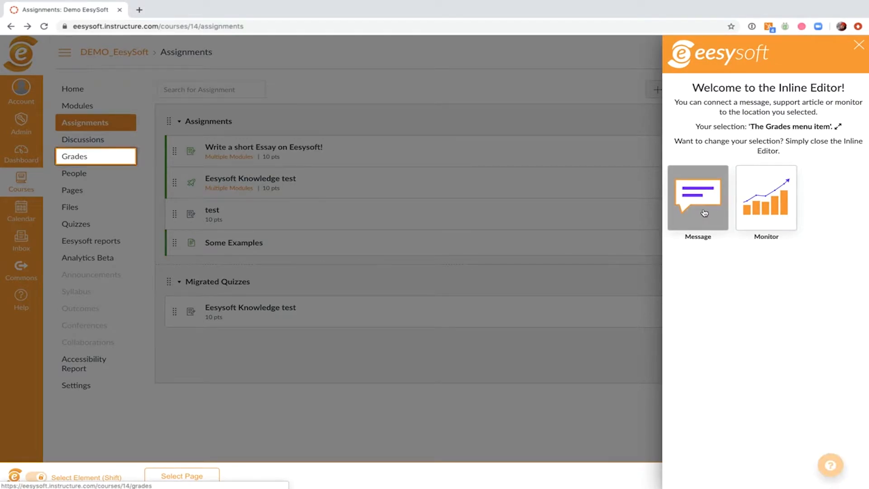
left_click(705, 215)
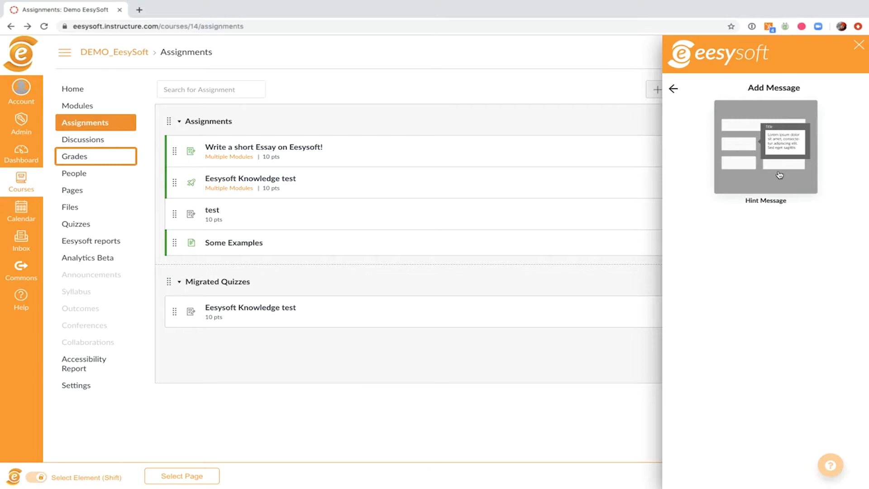
left_click(780, 176)
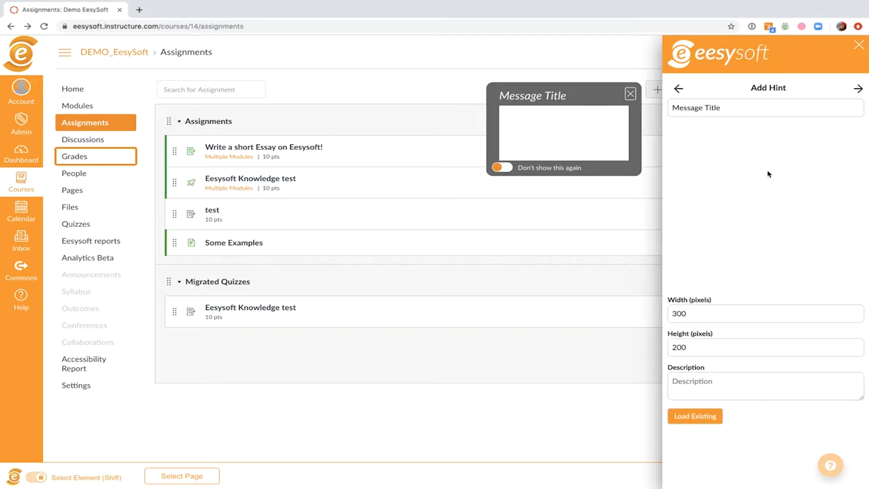
Step: Replace the placeholder message title with "I am typing"
triple_click(741, 108)
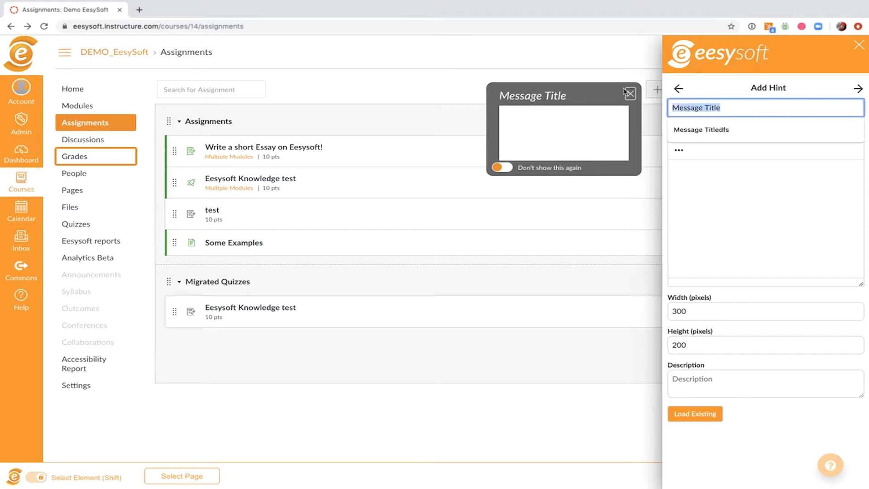
type("I")
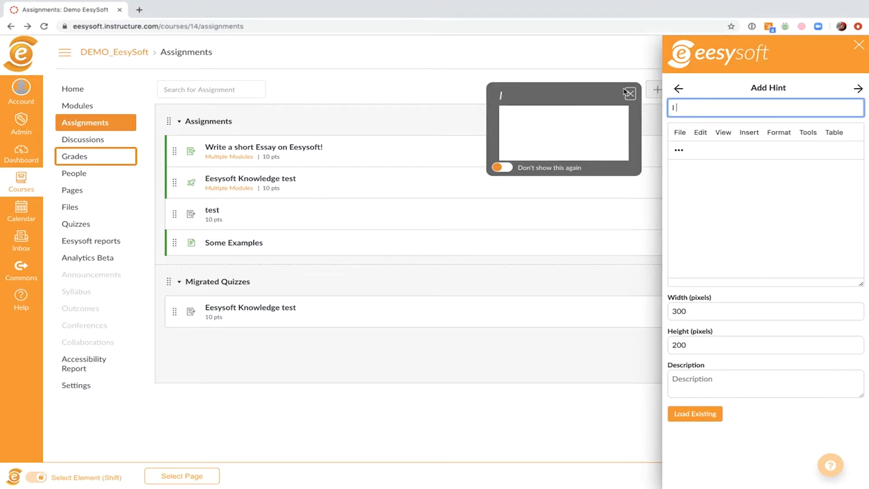
type("am typing")
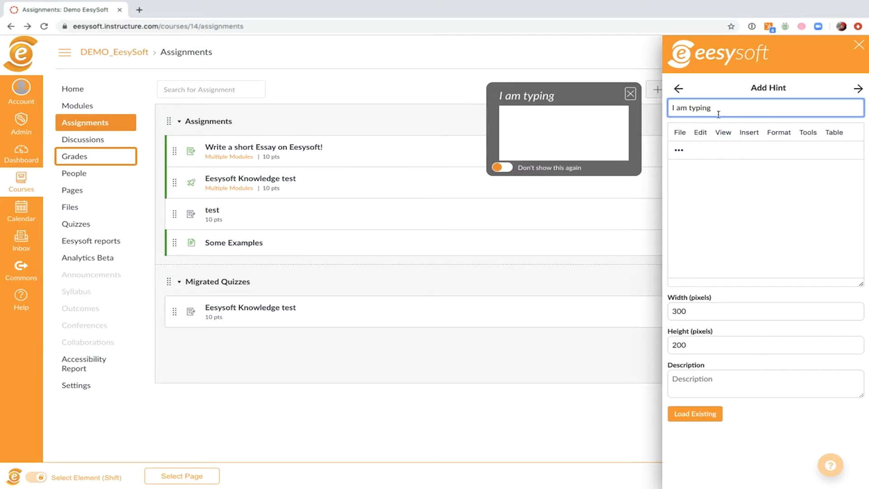
Step: Change the hint's title to "New Grade Center" and enter "This is a test." as its message text
left_click_drag(709, 108, 629, 96)
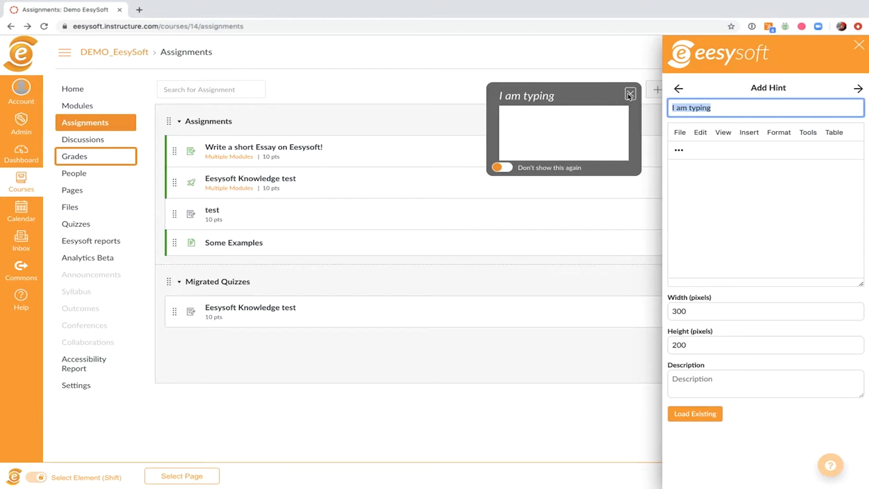
type("New Gr")
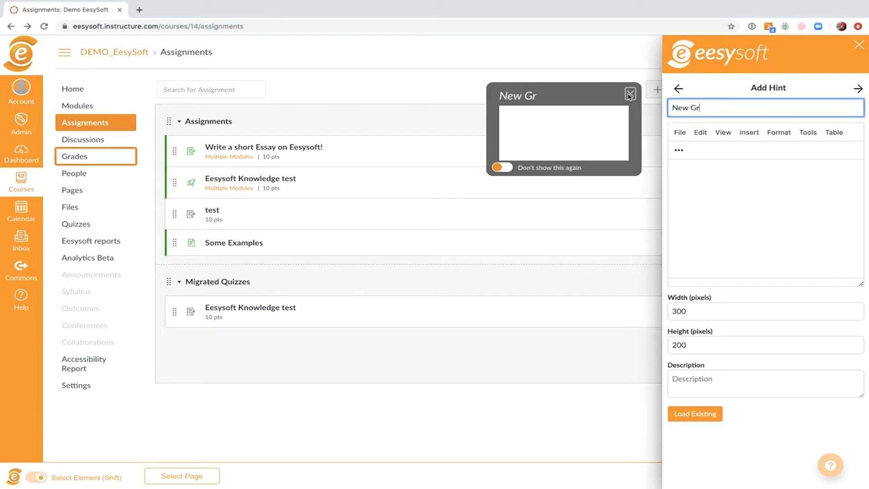
type("ade Center")
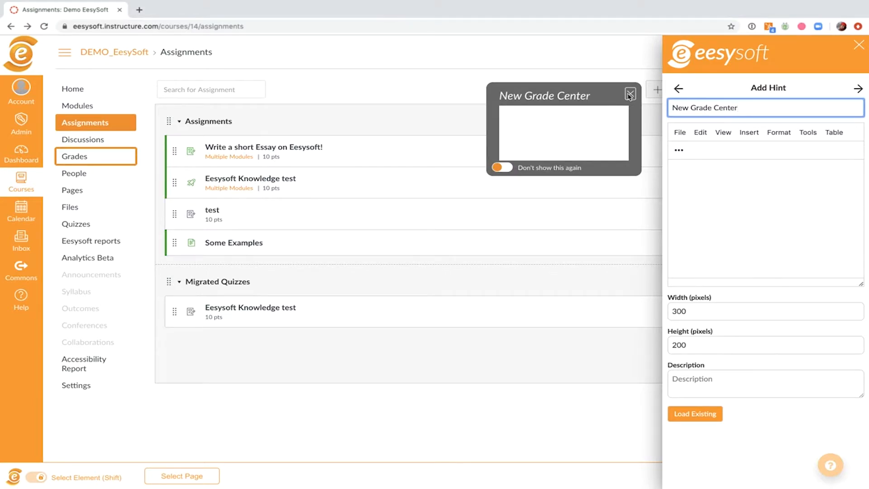
left_click(710, 177)
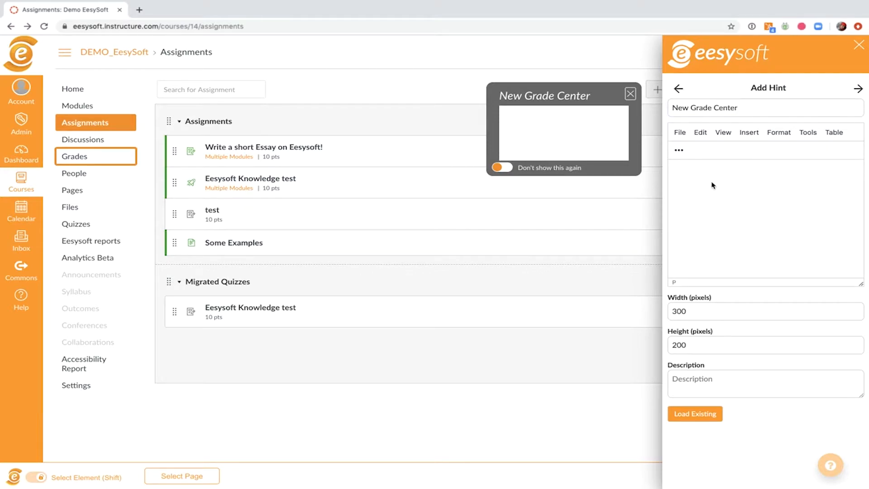
type("This is a test.")
left_click(749, 134)
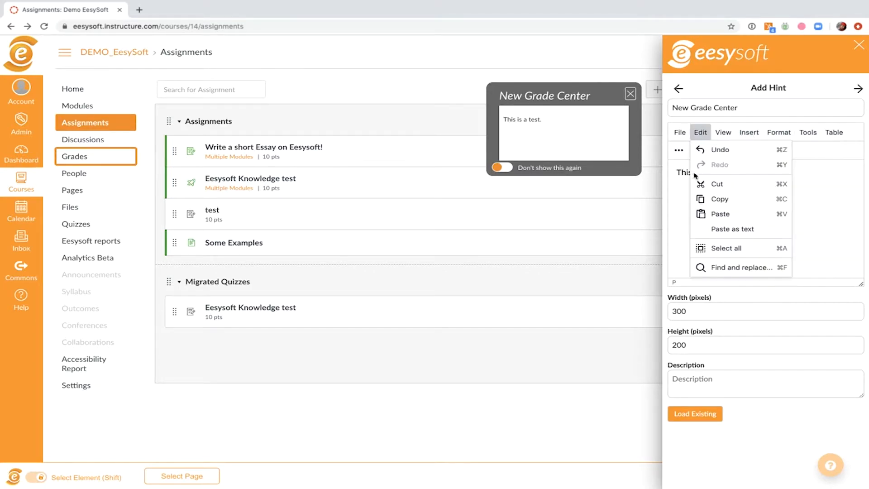
left_click(688, 191)
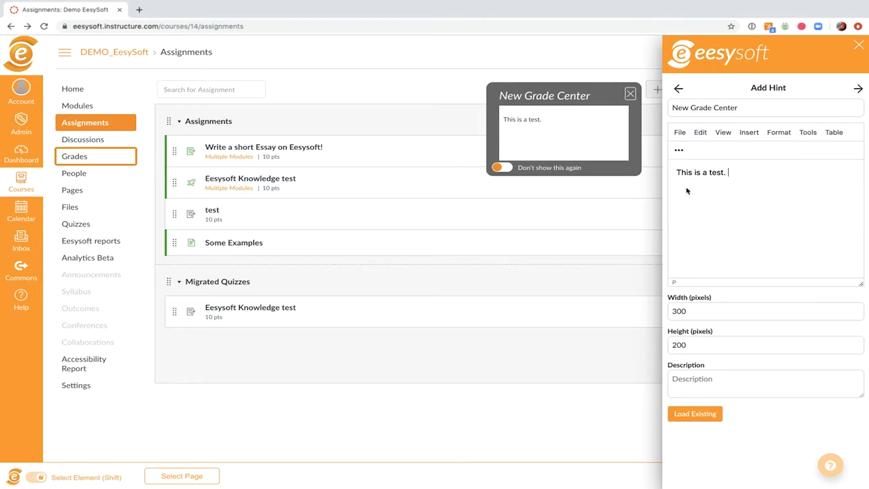
left_click(750, 132)
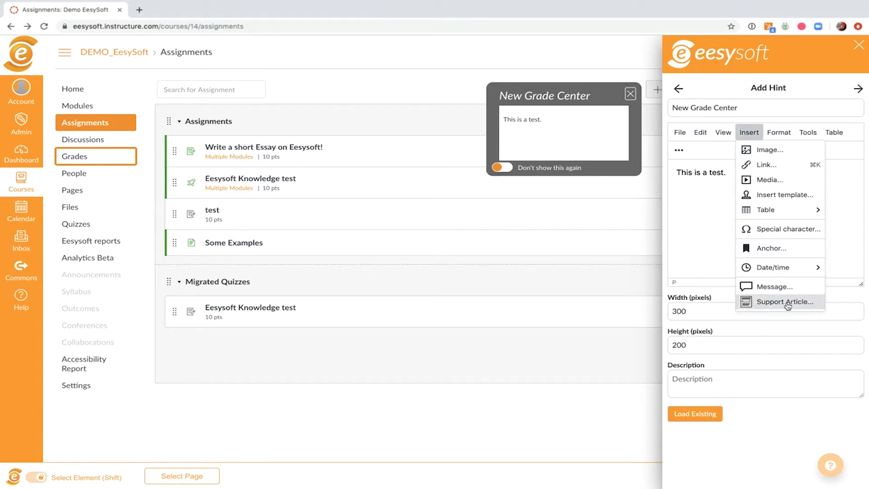
mouse_move(772, 267)
left_click(720, 192)
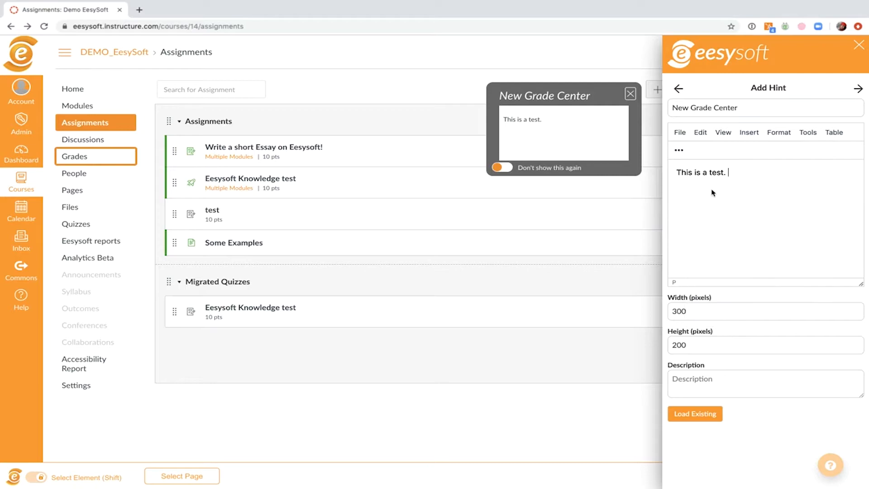
Step: Make the word "test" bold in the hint's message text
double_click(716, 172)
key("ctrl+b")
left_click(754, 176)
Step: Set the hint's width to 400 pixels and its height to 300 pixels
left_click(678, 313)
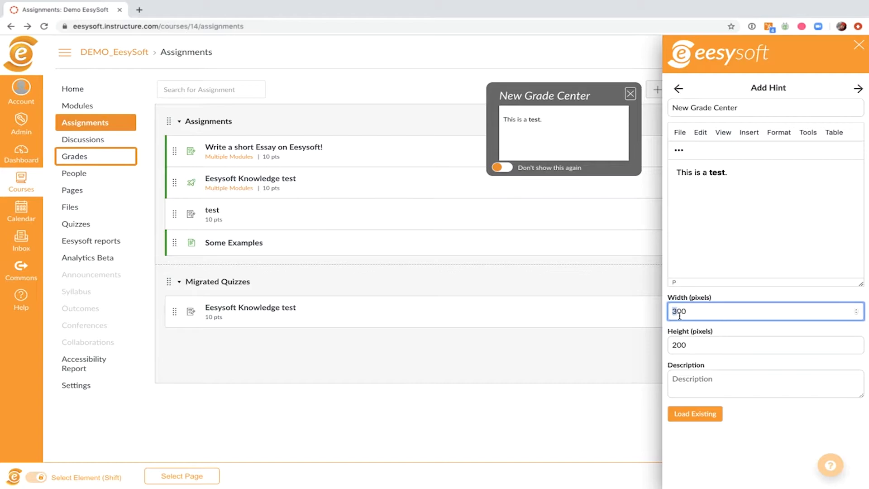
type("4")
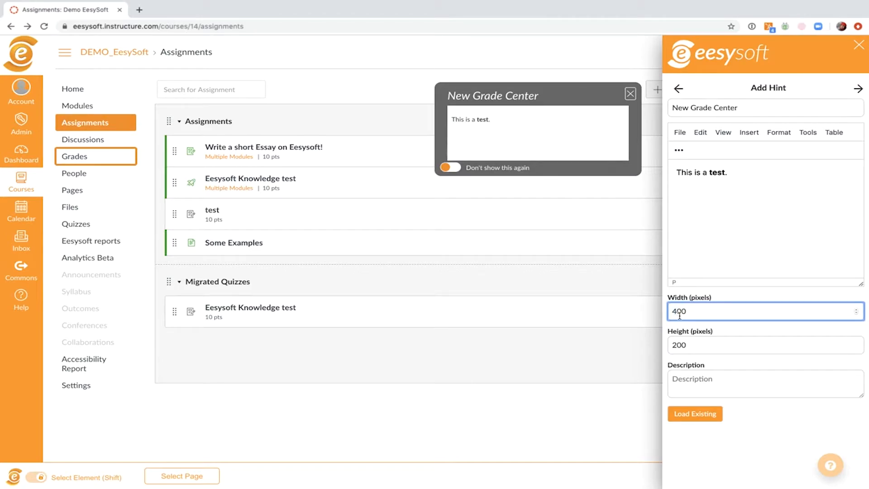
left_click(676, 348)
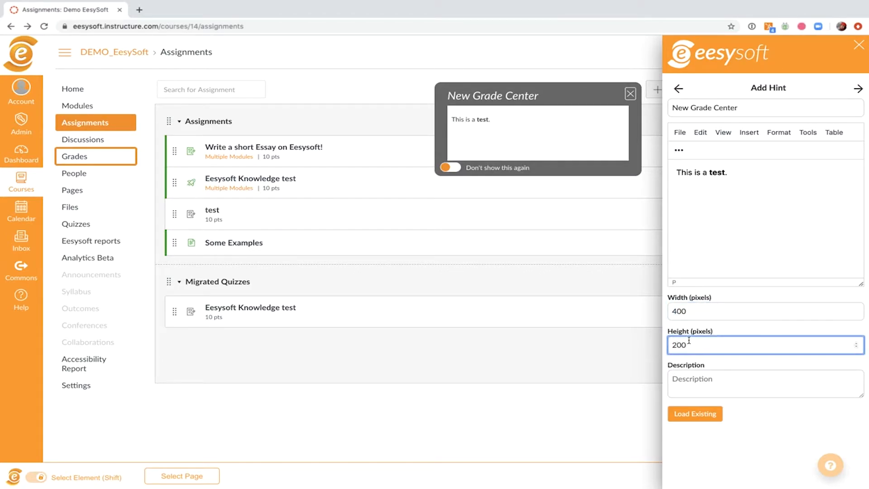
key("BackSpace")
type("3")
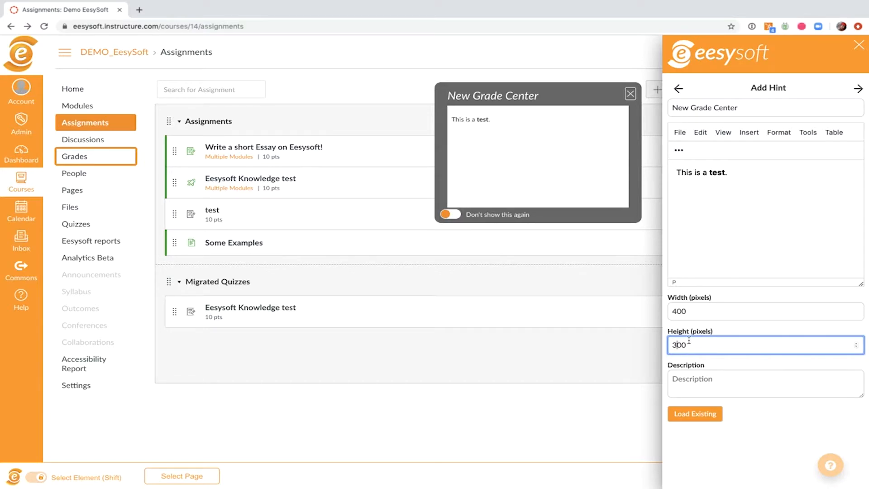
Step: Enter "test" as the hint's description and continue to the visibility settings
left_click(712, 386)
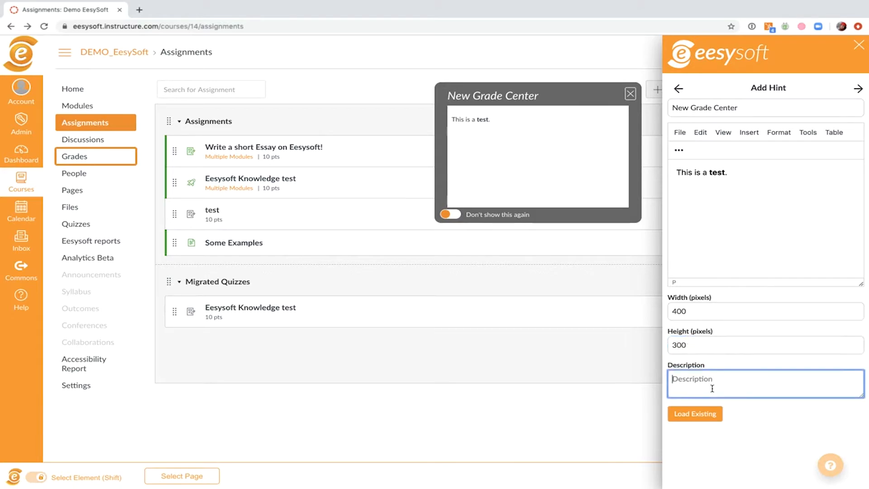
type("test")
left_click(859, 91)
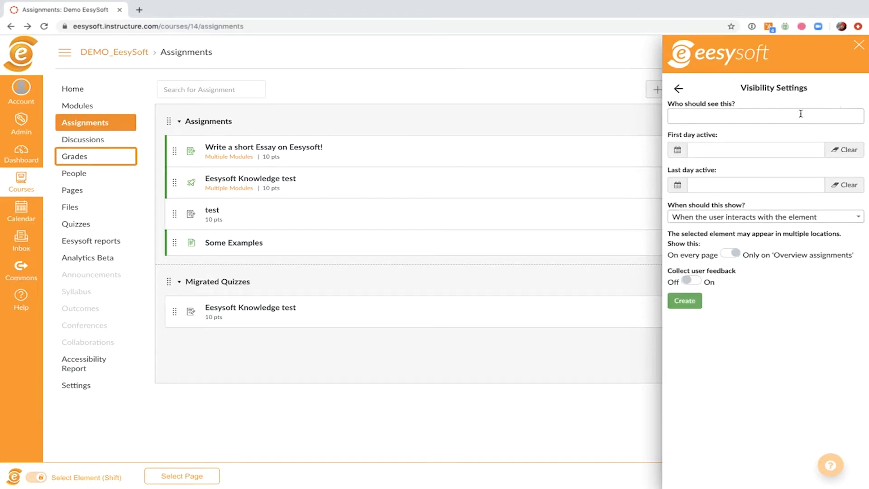
Step: Browse the available audiences and choose ALL (Category) as the group that should see the hint
left_click(801, 113)
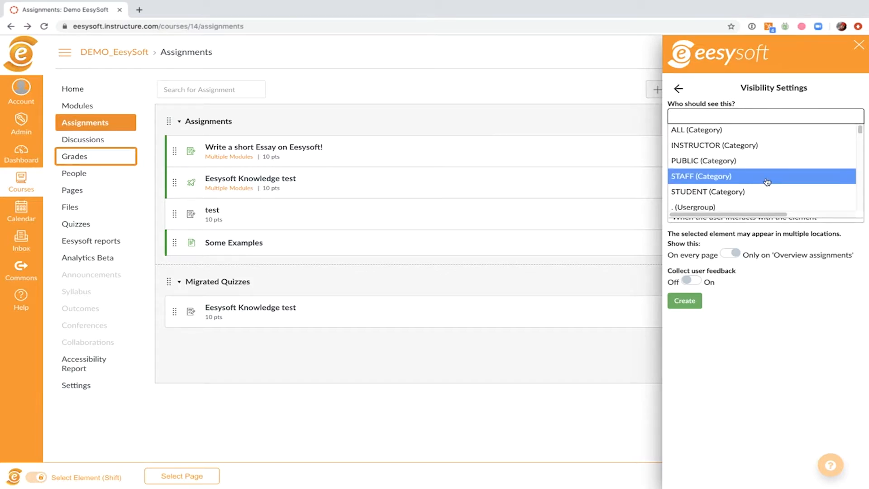
scroll(779, 178, "down", 3)
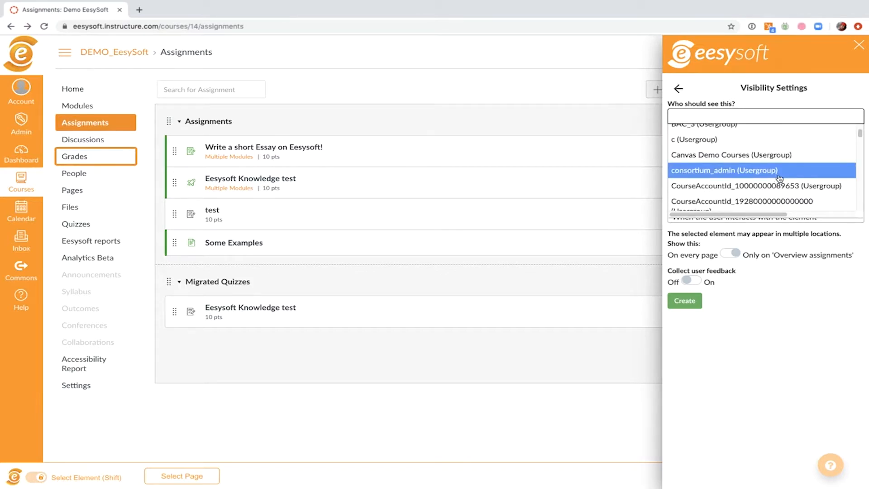
scroll(779, 178, "down", 3)
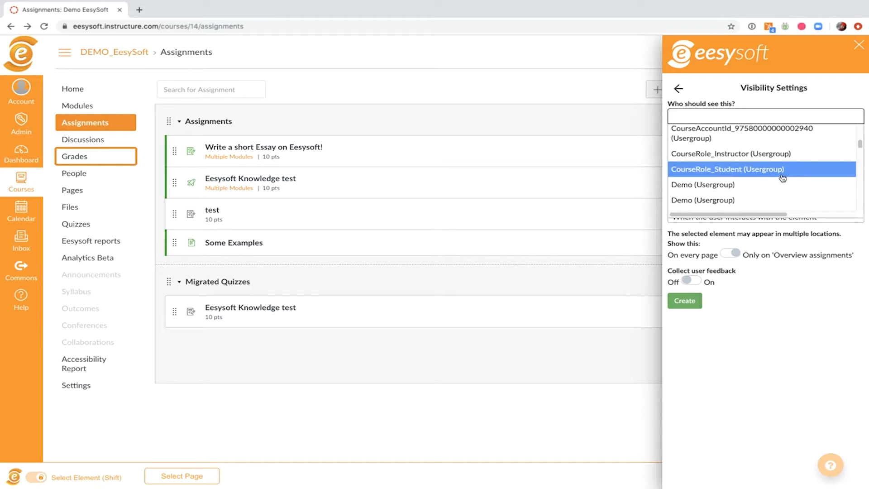
scroll(782, 178, "down", 5)
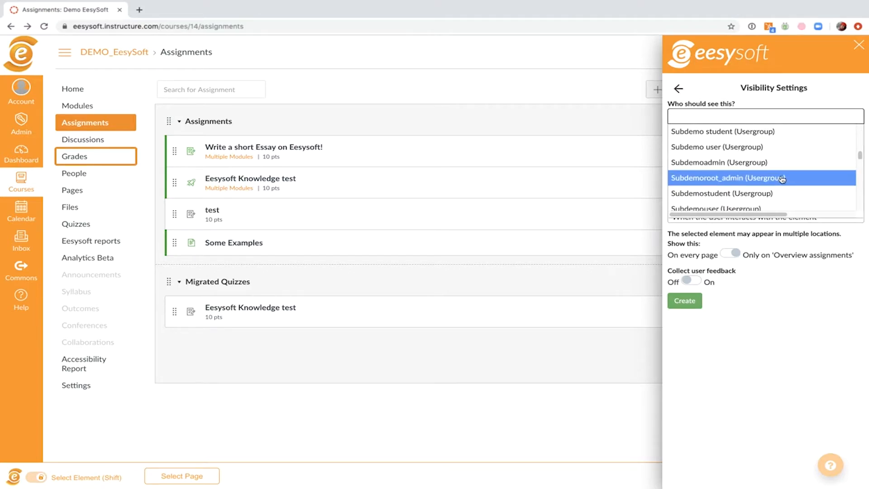
scroll(783, 180, "up", 10)
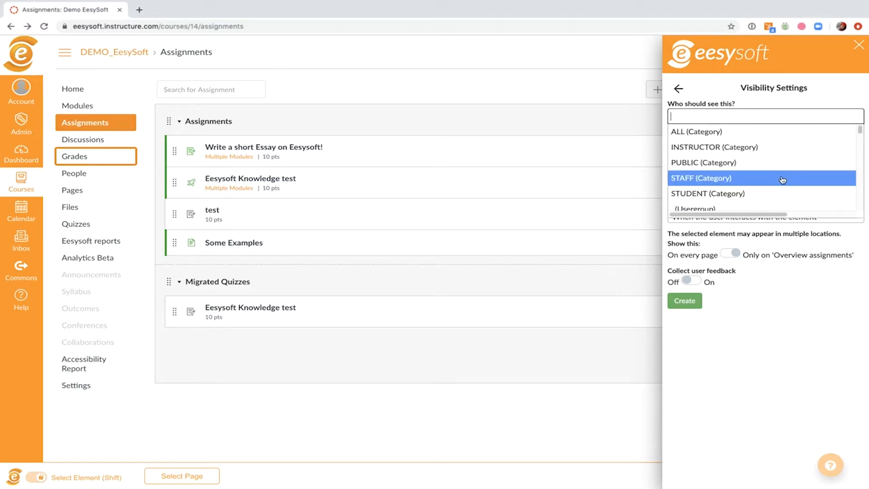
left_click(748, 132)
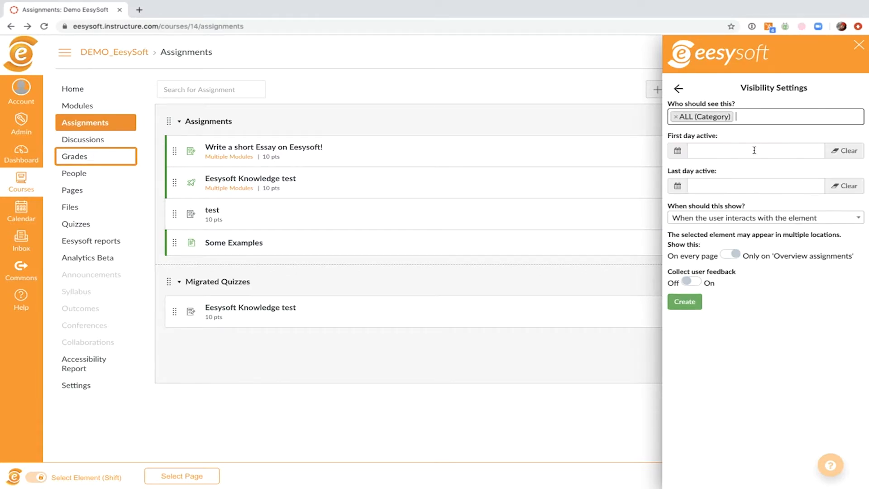
left_click(751, 150)
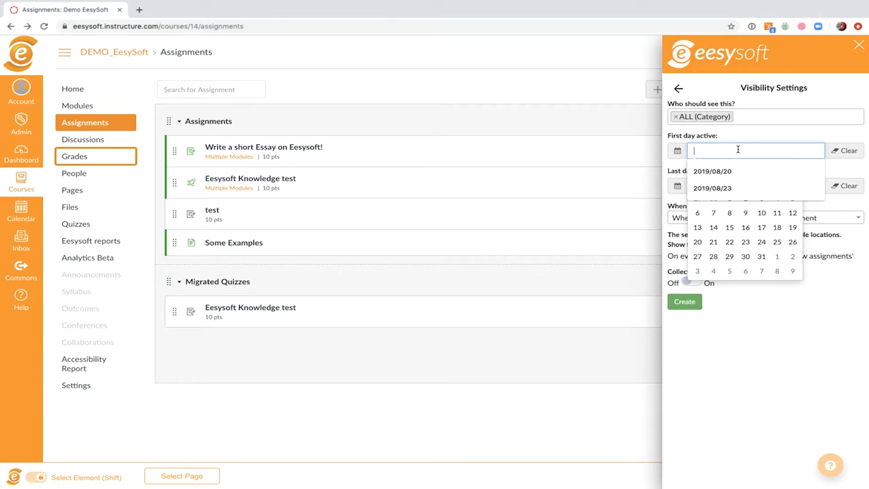
left_click(809, 136)
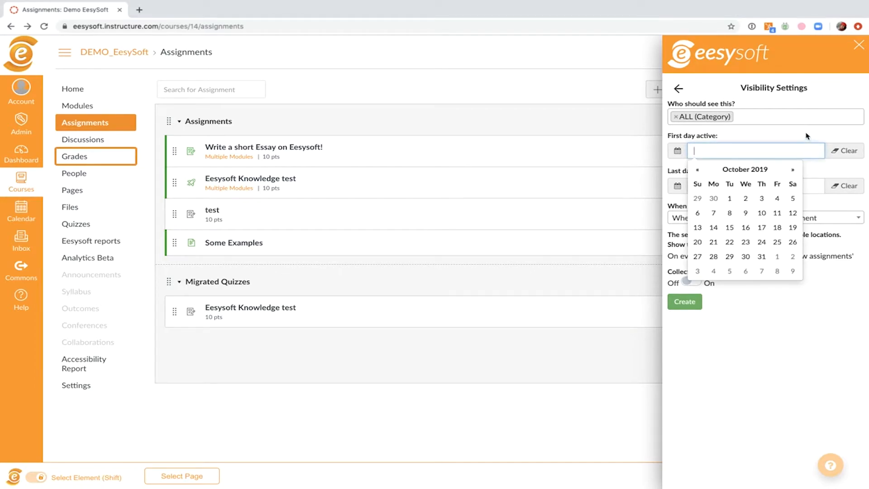
left_click(843, 254)
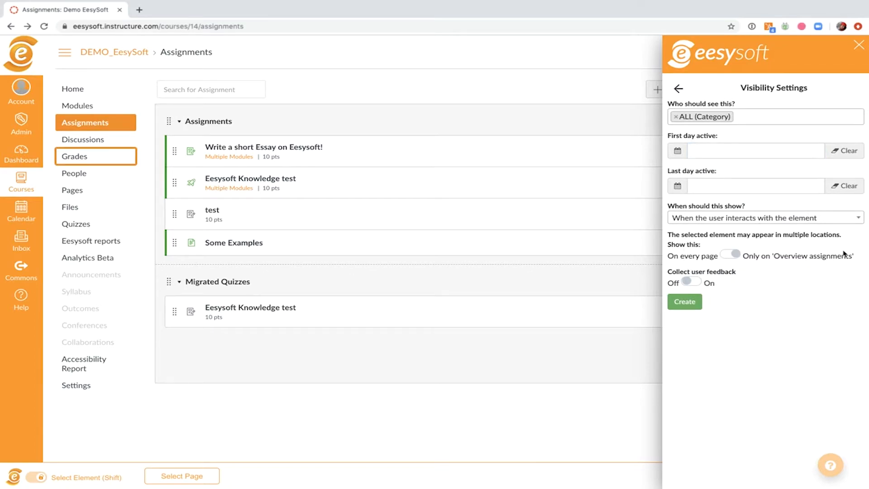
Step: Set the hint's first active day to 10/22/2019 and its last active day to 10/23/2019
left_click(729, 152)
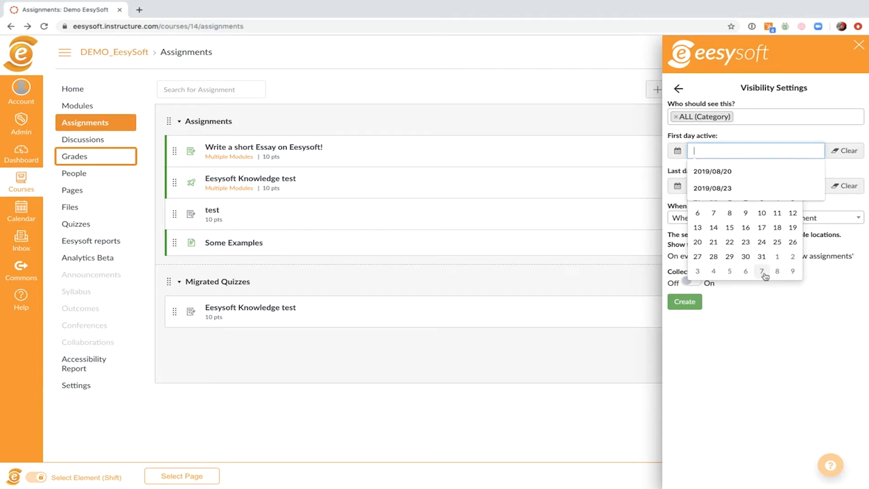
left_click(730, 242)
left_click(813, 186)
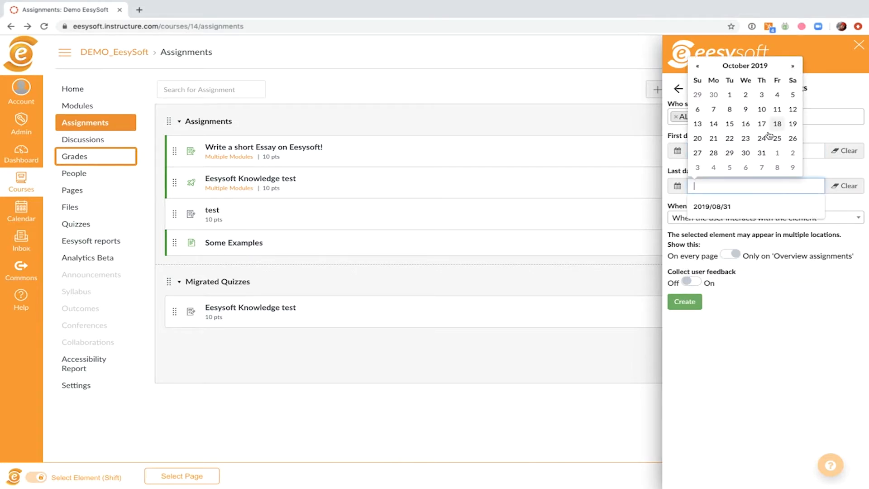
left_click(746, 138)
Step: Change the hint's first active day to 09/30/2019
left_click(813, 151)
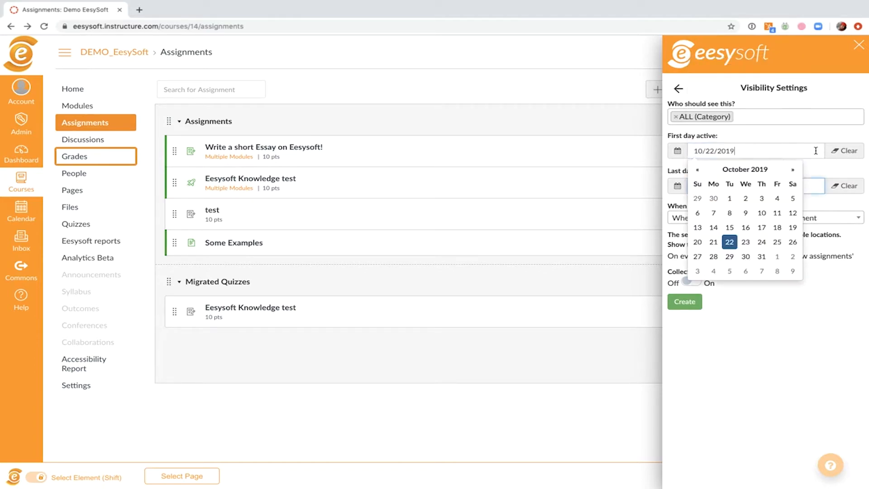
left_click(713, 198)
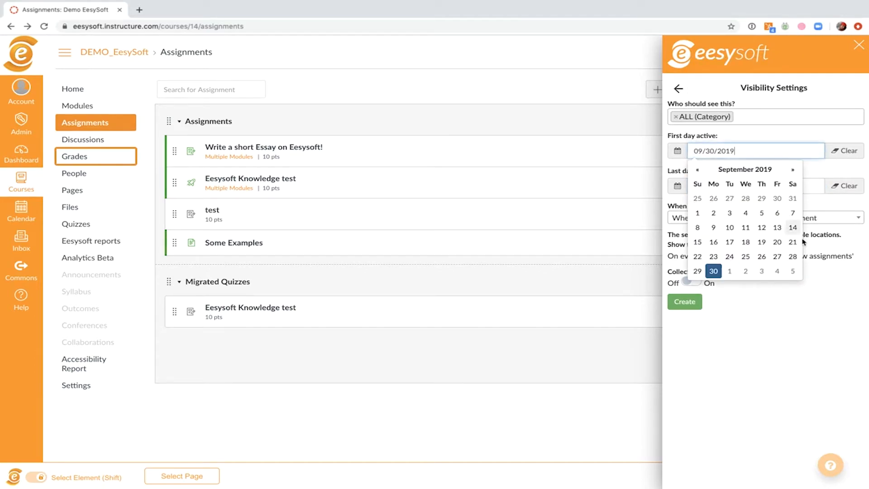
left_click(854, 204)
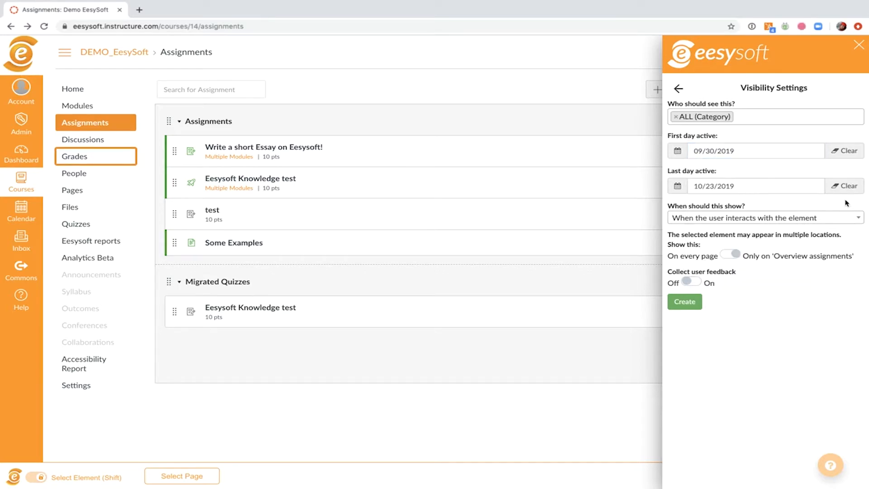
Step: Set the hint to show when the user interacts with the element, only on 'Overview assignments'
left_click(695, 222)
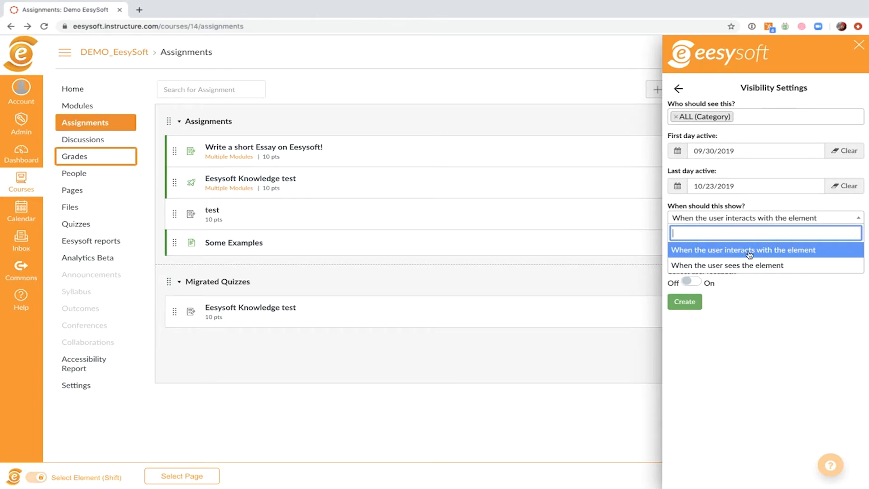
left_click(770, 252)
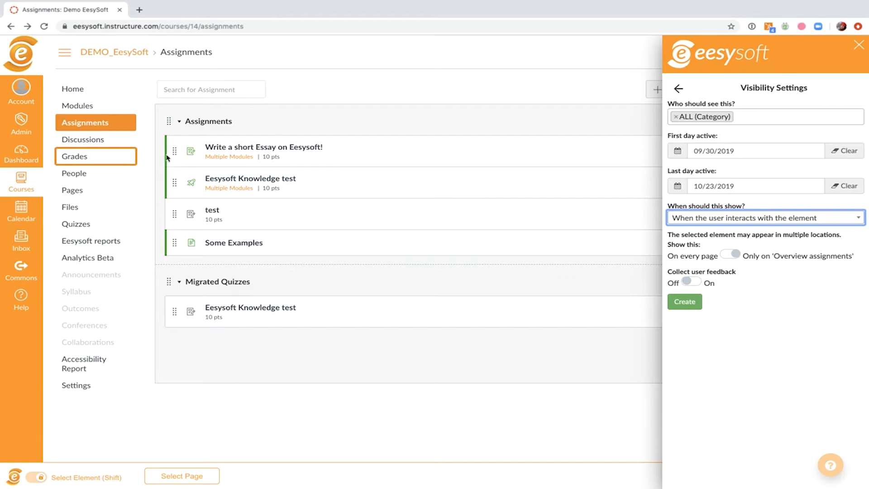
left_click(737, 259)
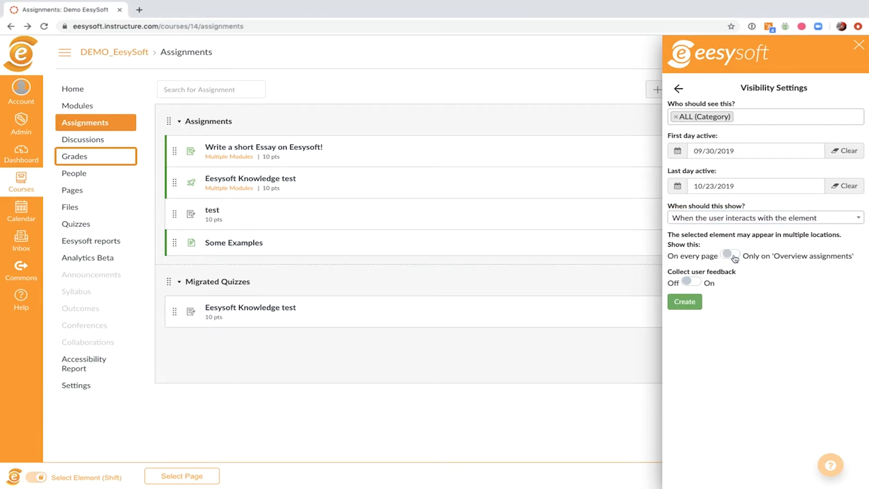
left_click(735, 257)
Step: Create the hint with user feedback collection turned on, and exit the element selection mode
left_click(692, 283)
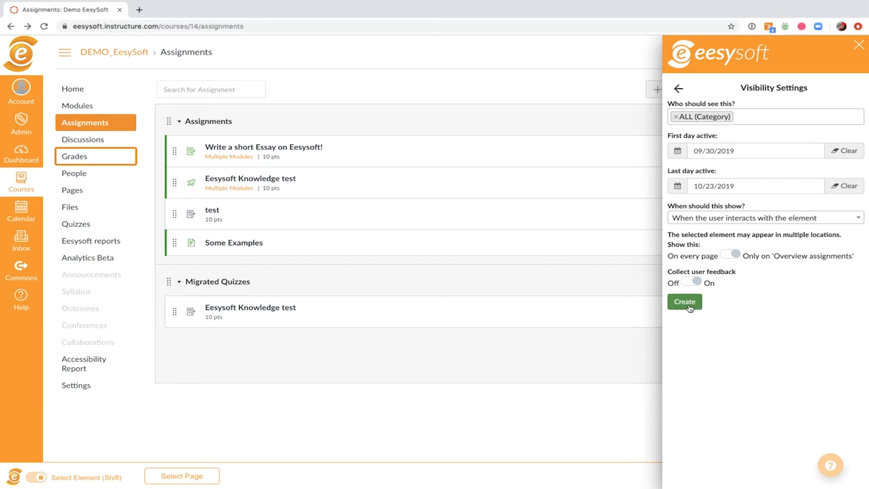
left_click(686, 302)
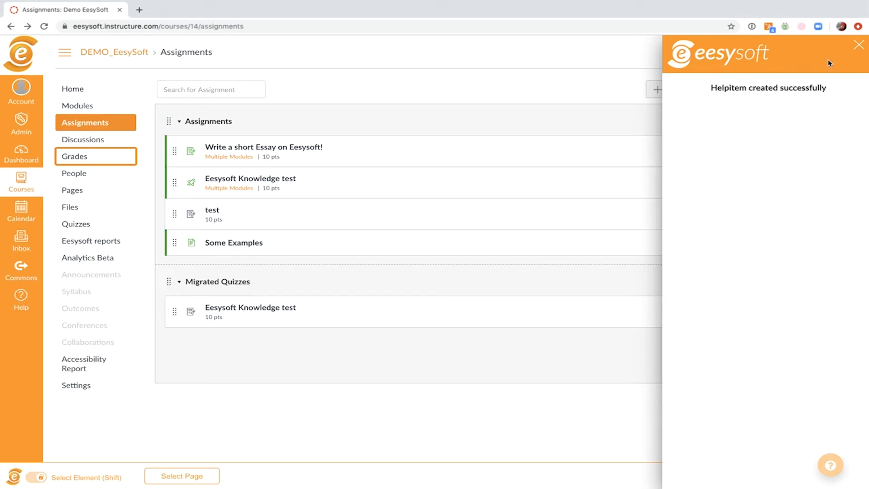
left_click(858, 46)
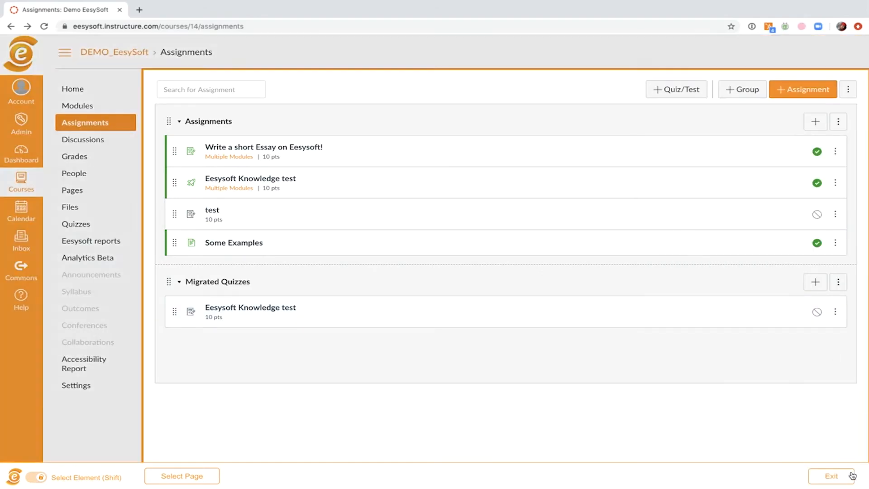
left_click(842, 475)
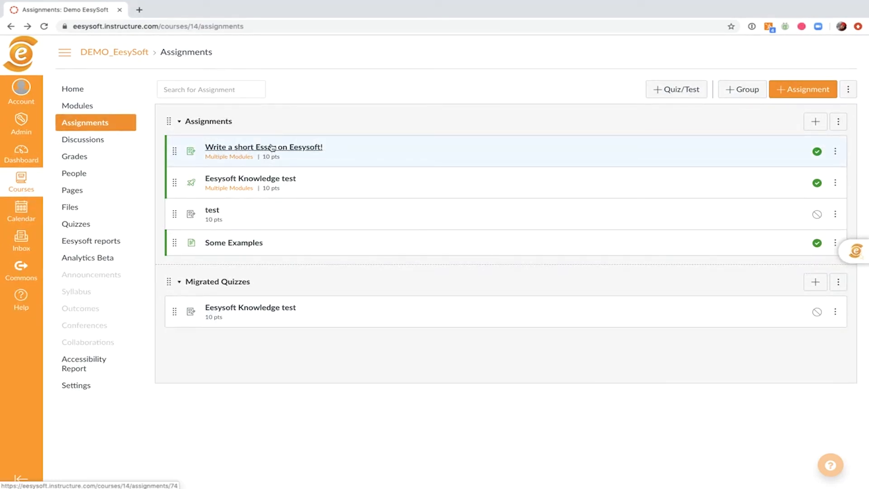
Step: Reload the Assignments page, preview the new hint on the Grades menu item and close it
left_click(44, 26)
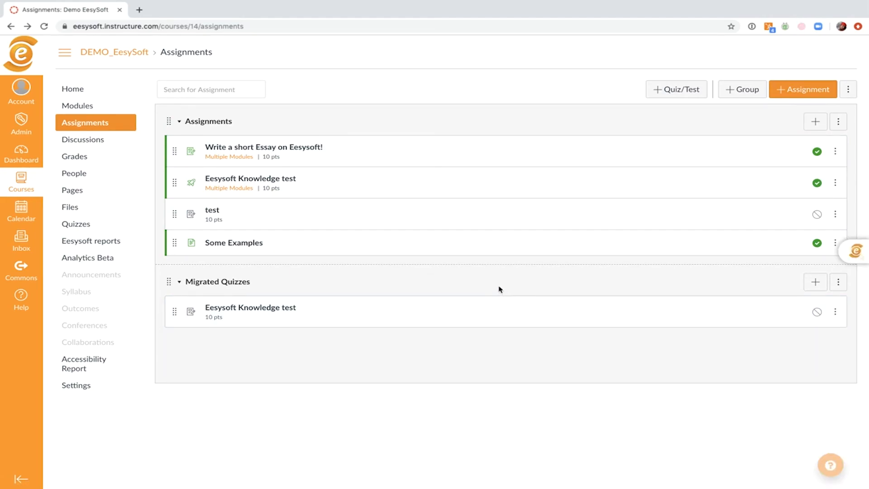
mouse_move(83, 155)
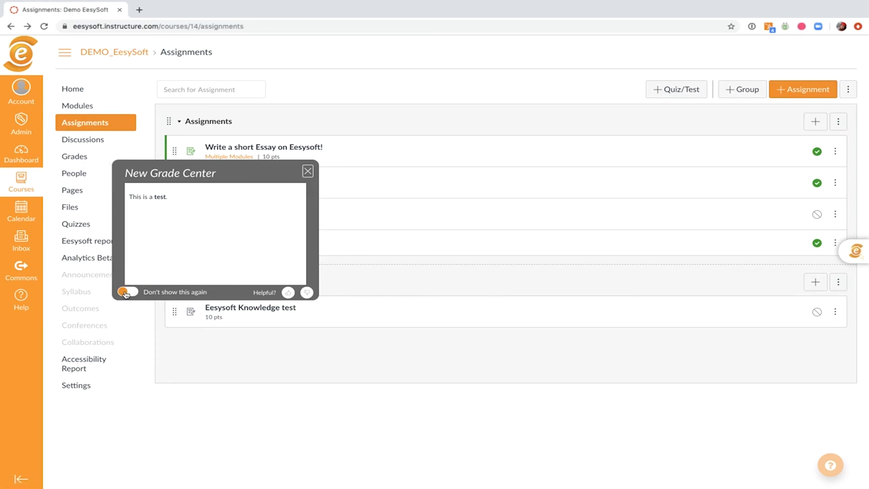
left_click(308, 171)
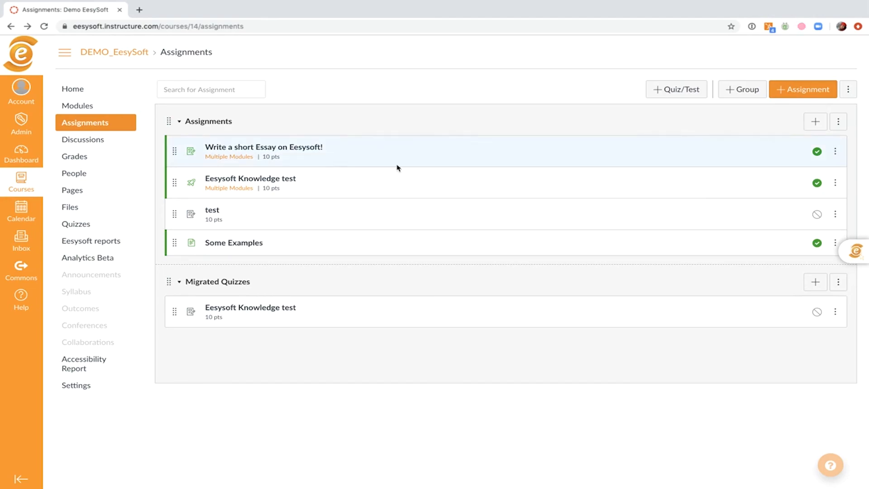
Step: Open the Proactive Support report in the EesySoft dashboard and review its trend graph and the usage table of help items
left_click(852, 255)
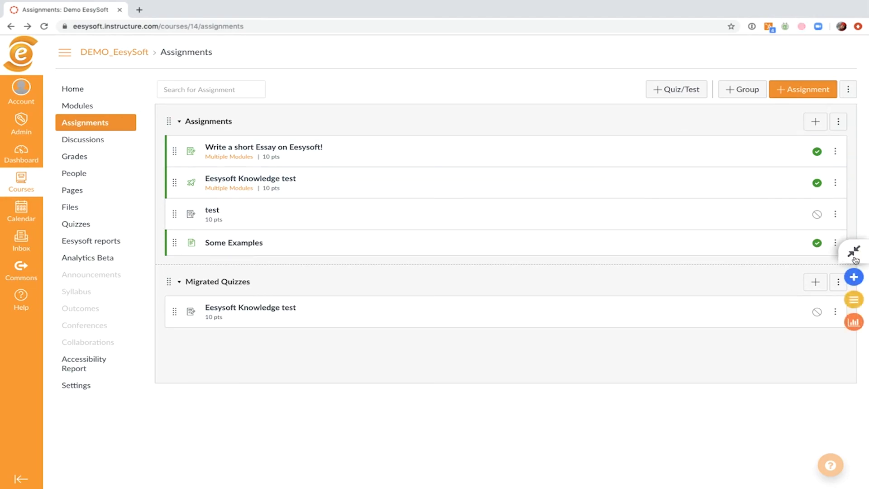
left_click(854, 323)
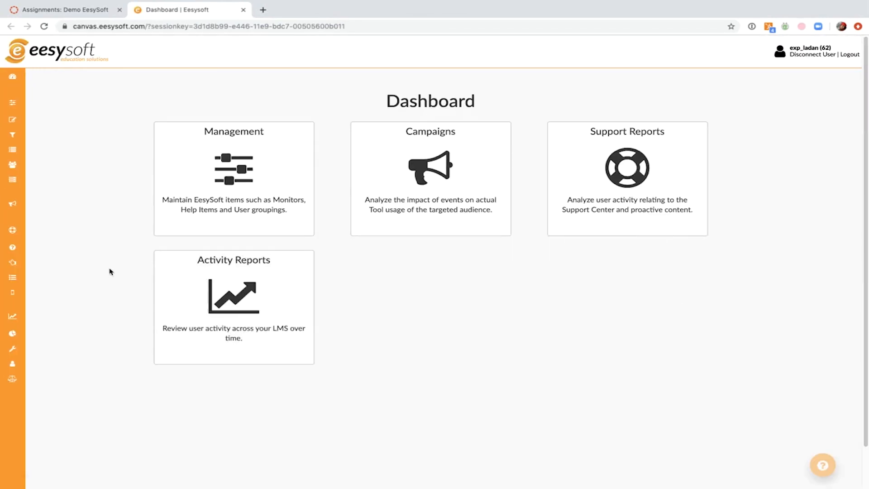
mouse_move(10, 295)
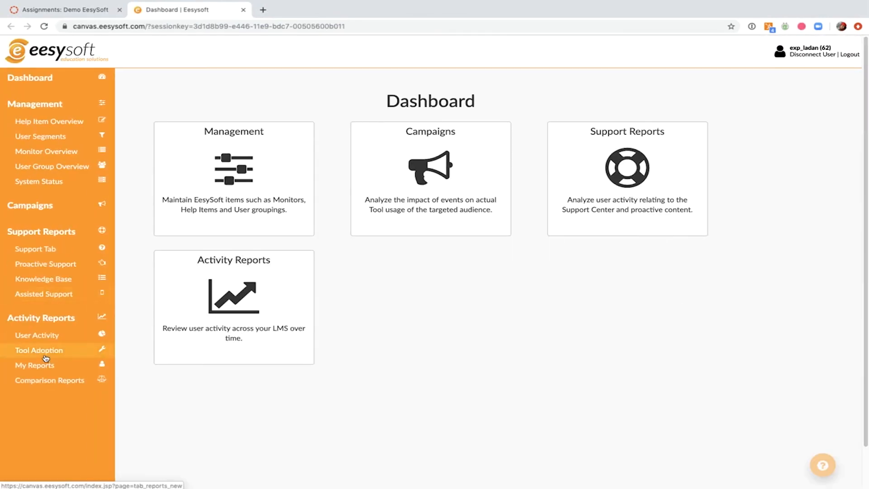
left_click(47, 267)
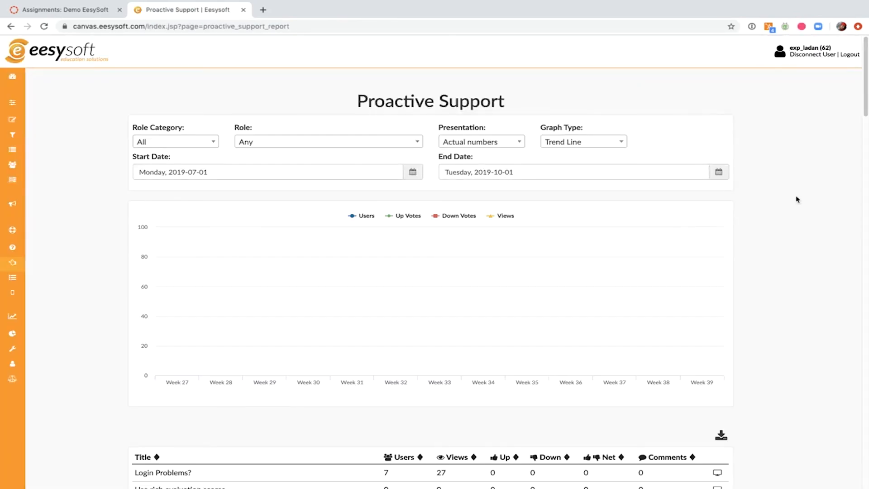
scroll(818, 249, "down", 2)
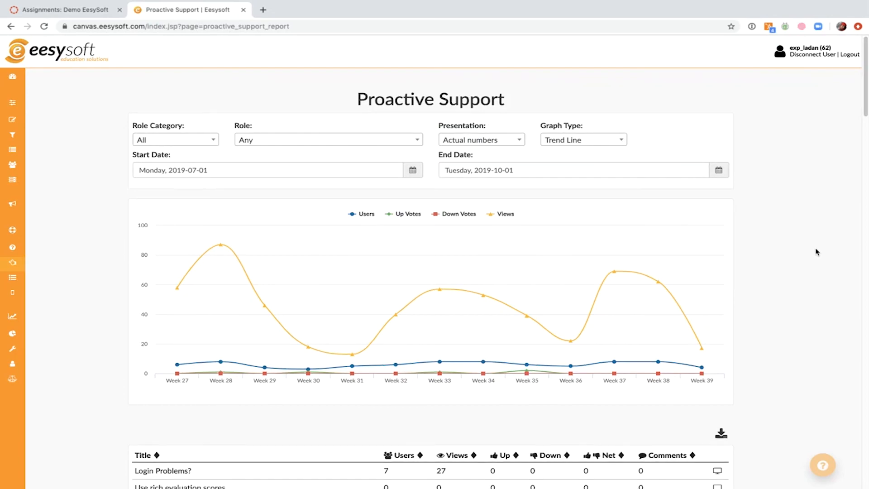
scroll(815, 252, "down", 4)
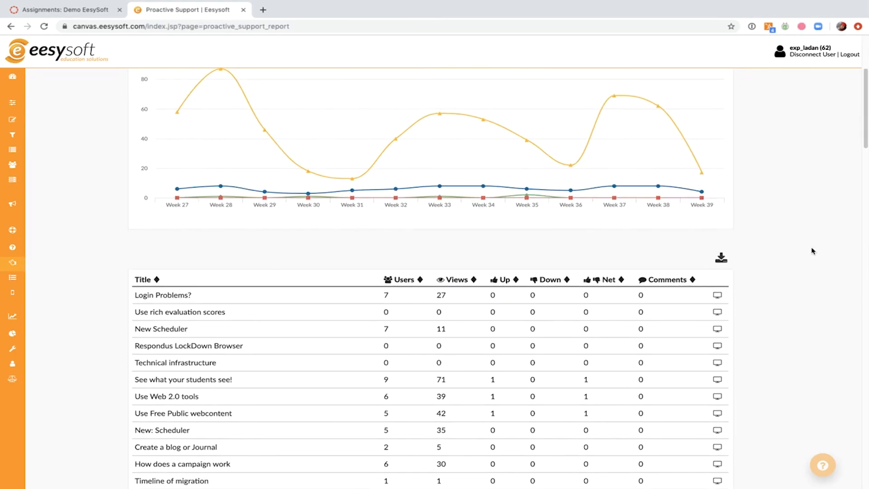
scroll(815, 253, "down", 5)
scroll(703, 236, "up", 10)
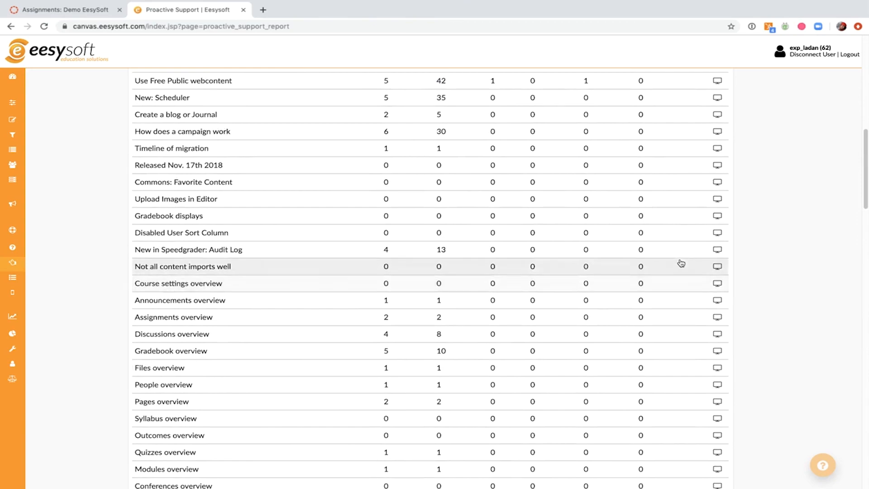
scroll(682, 262, "up", 2)
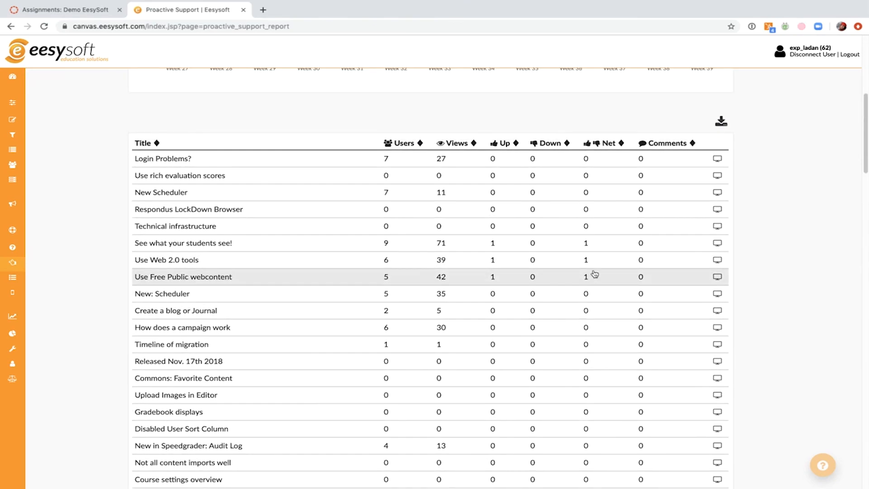